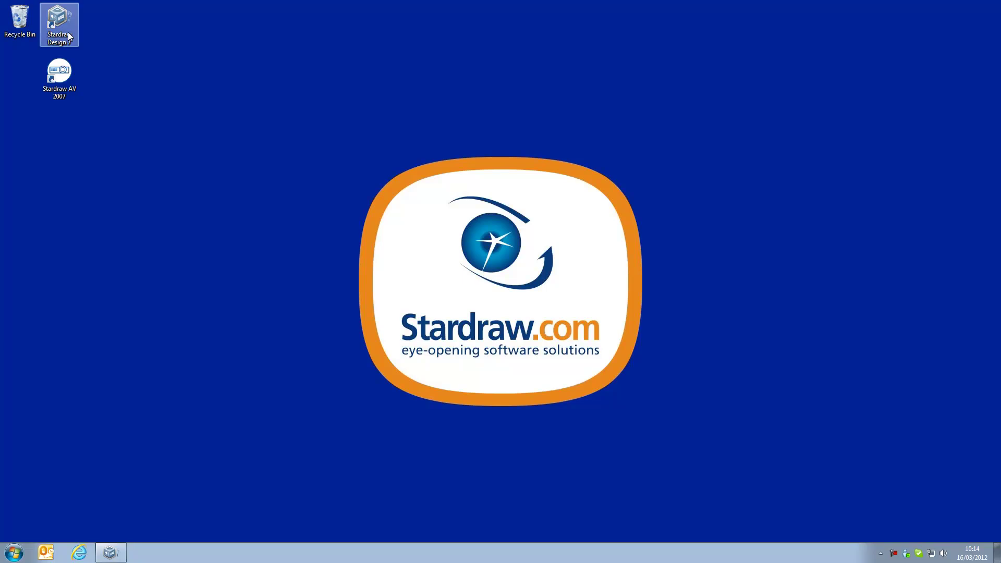
# Launch Stardraw AV 2007, skip the template, and open Custom Symbols.s01 from Drawings.
pyautogui.doubleClick(63, 72)
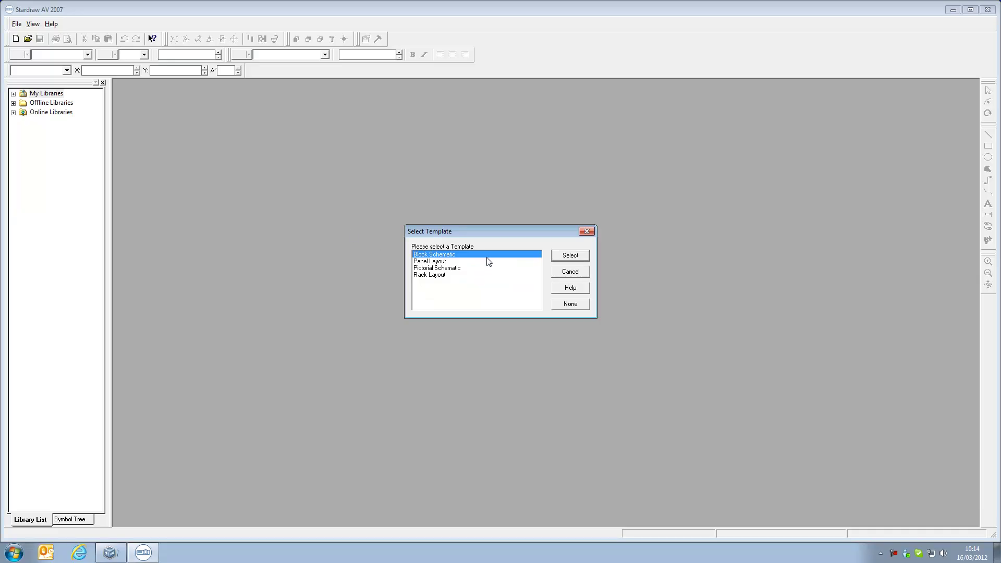
pyautogui.click(570, 272)
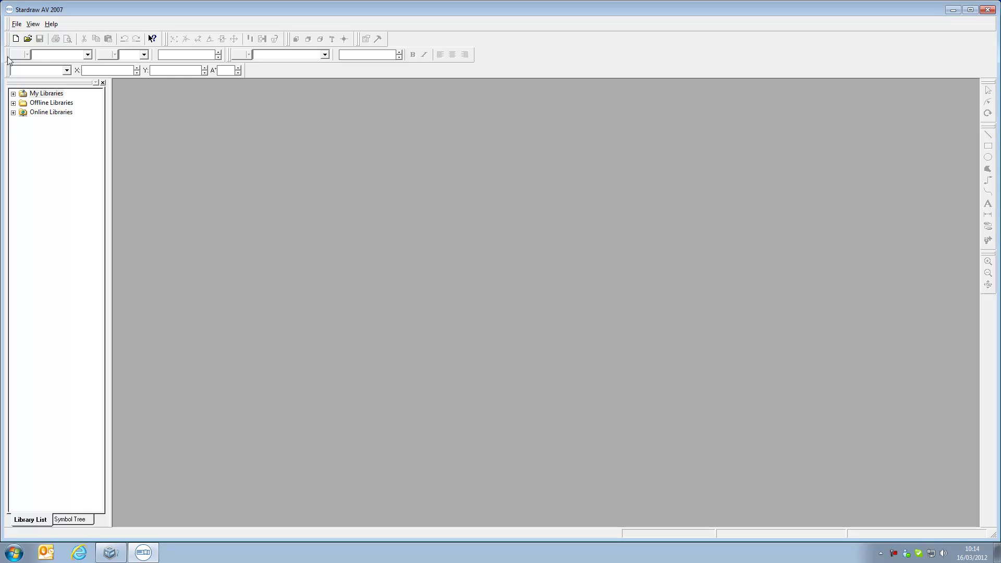
pyautogui.click(28, 40)
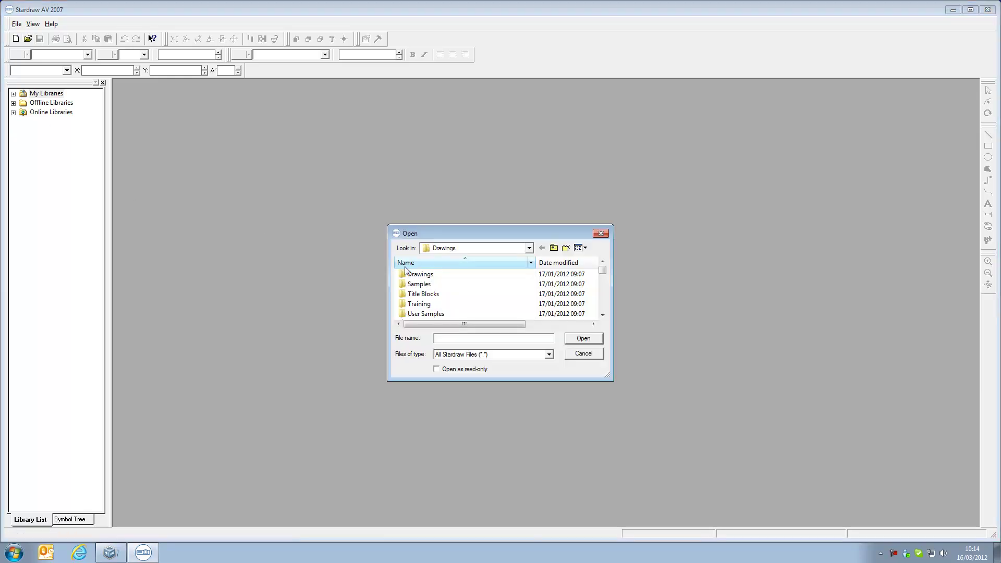
pyautogui.scroll(-6, 468, 298)
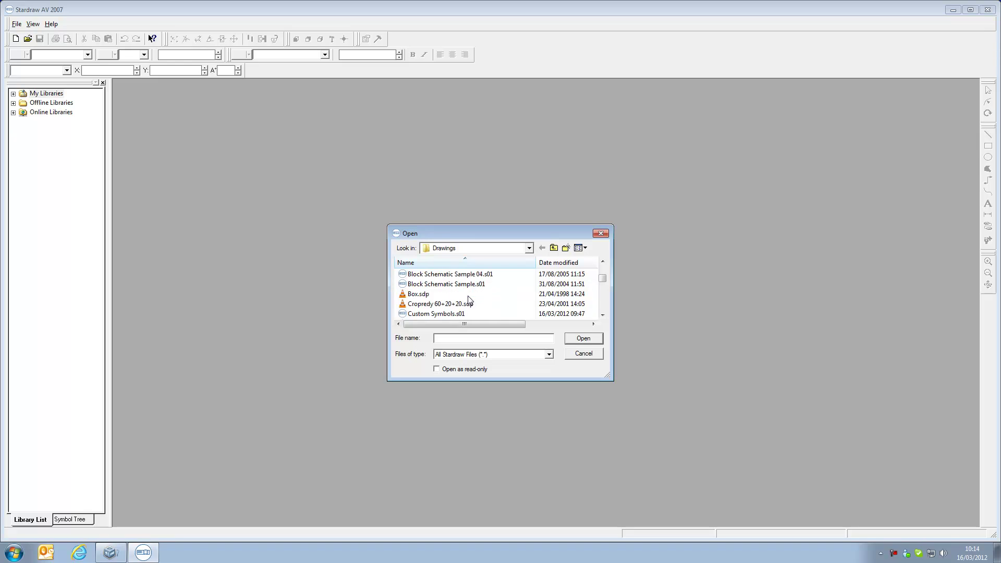
pyautogui.click(436, 284)
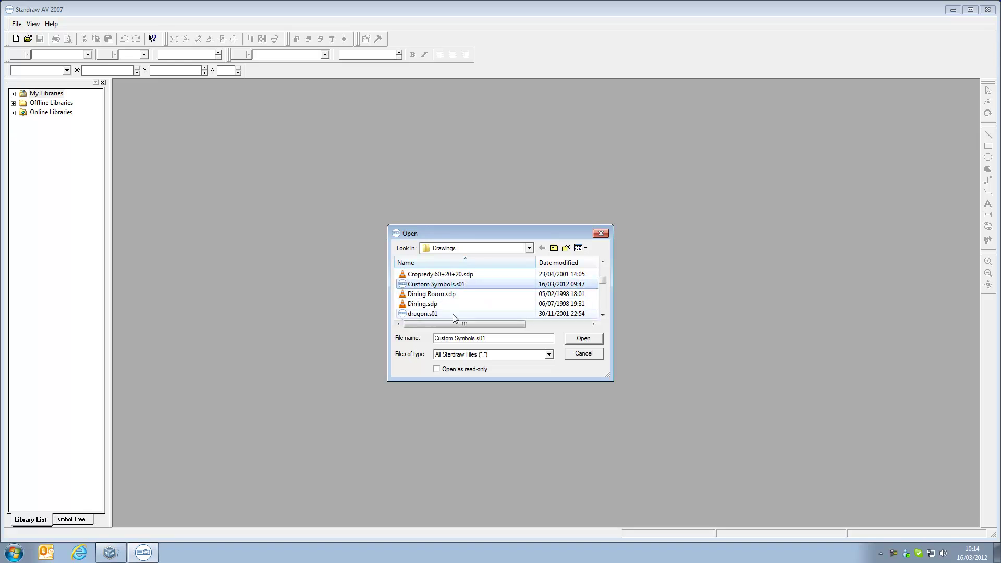
pyautogui.click(583, 339)
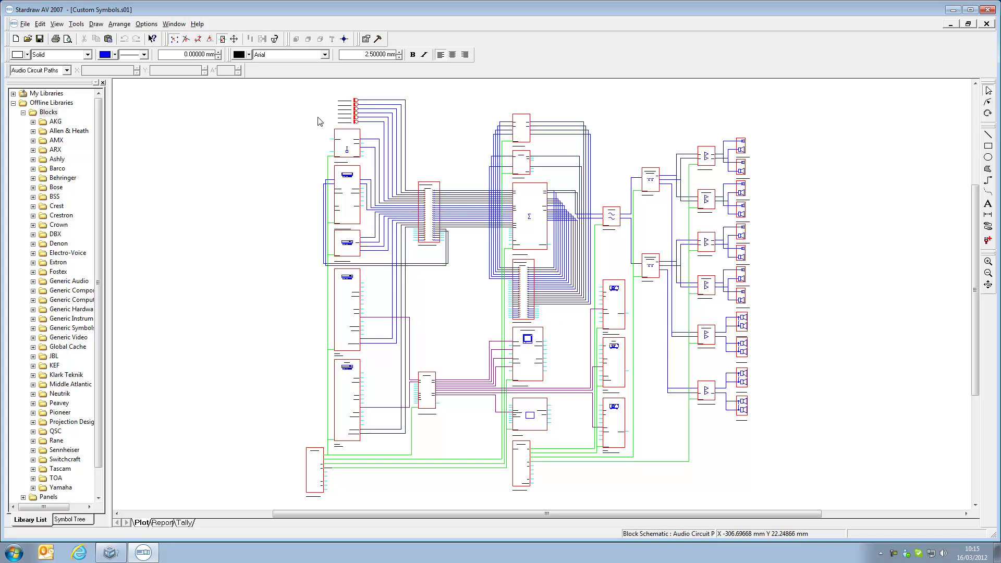
# Select the existing ACME Receiver block in the schematic.
pyautogui.scroll(2, 321, 116)
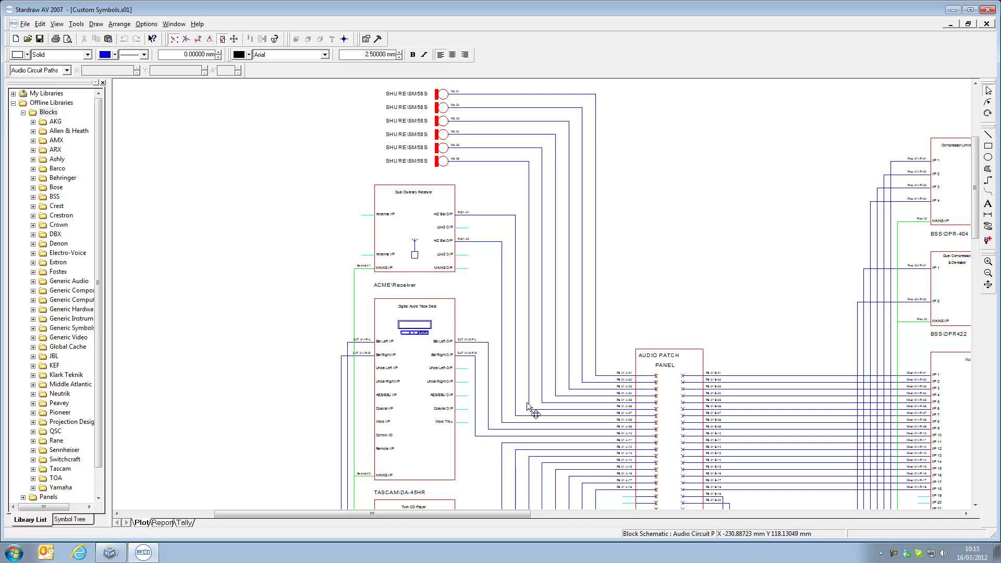
pyautogui.click(395, 285)
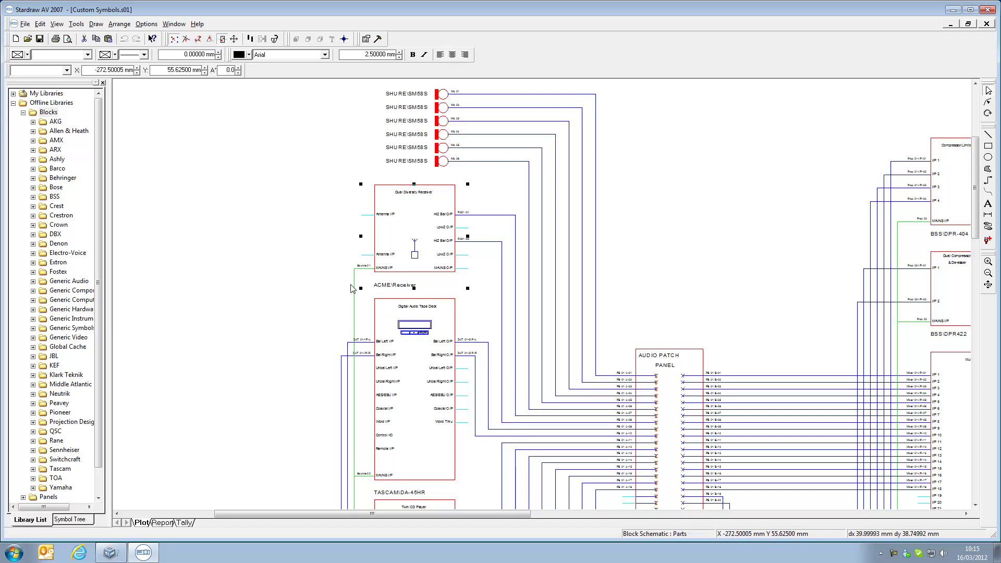
pyautogui.scroll(3, 352, 288)
pyautogui.scroll(-2, 509, 279)
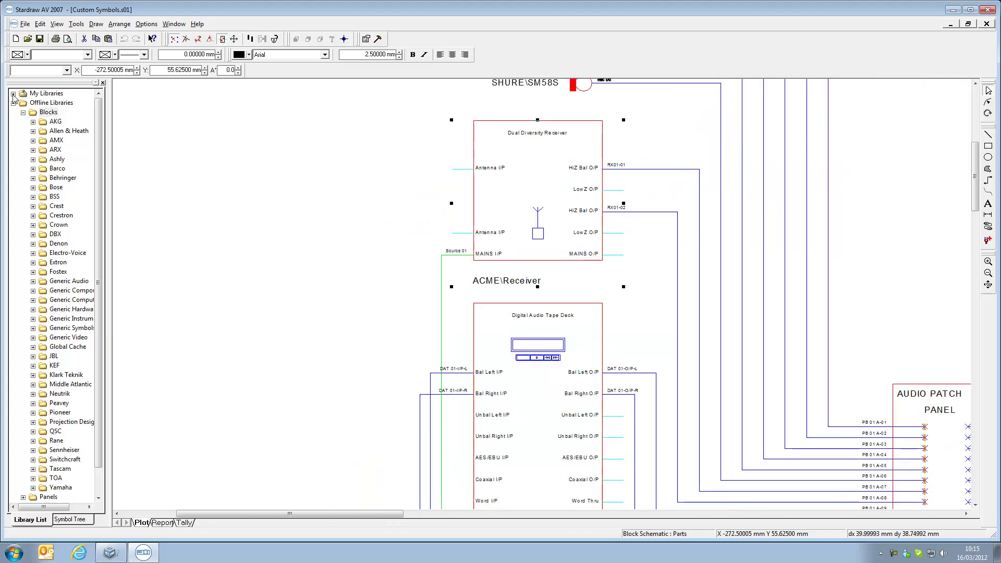
# Expand My Libraries > Blocks > ACME Electronics, place a test RX1 Receiver, then delete it.
pyautogui.click(13, 93)
pyautogui.click(23, 103)
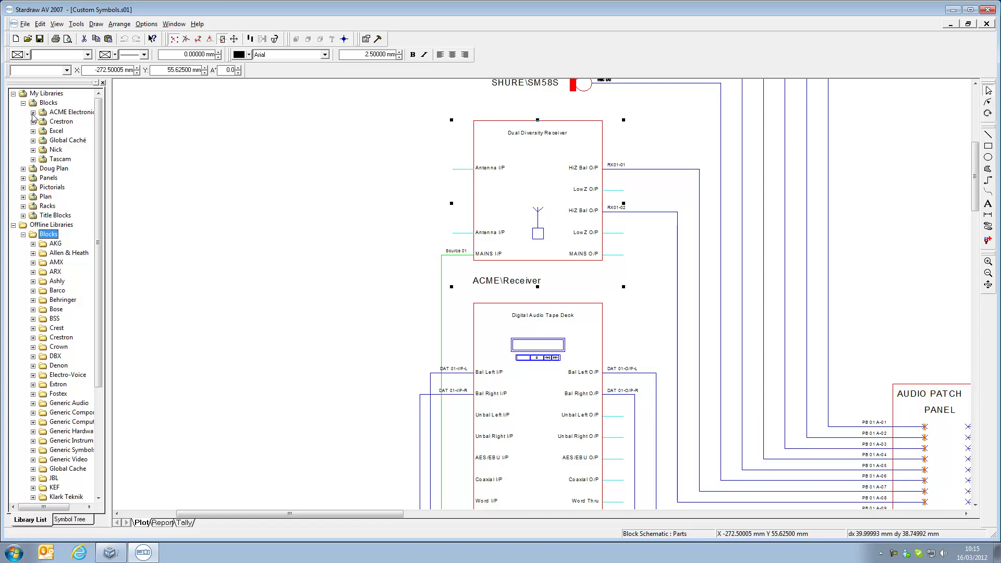
pyautogui.click(33, 113)
pyautogui.moveTo(75, 131); pyautogui.dragTo(215, 190)
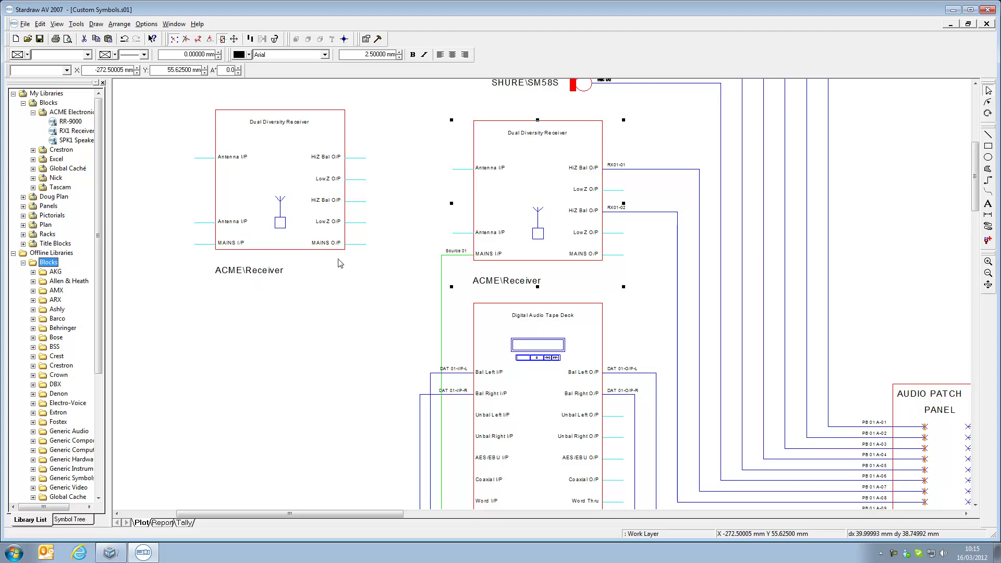
pyautogui.click(274, 270)
pyautogui.press('Delete')
pyautogui.hotkey('ctrl', 'shift', 'e')
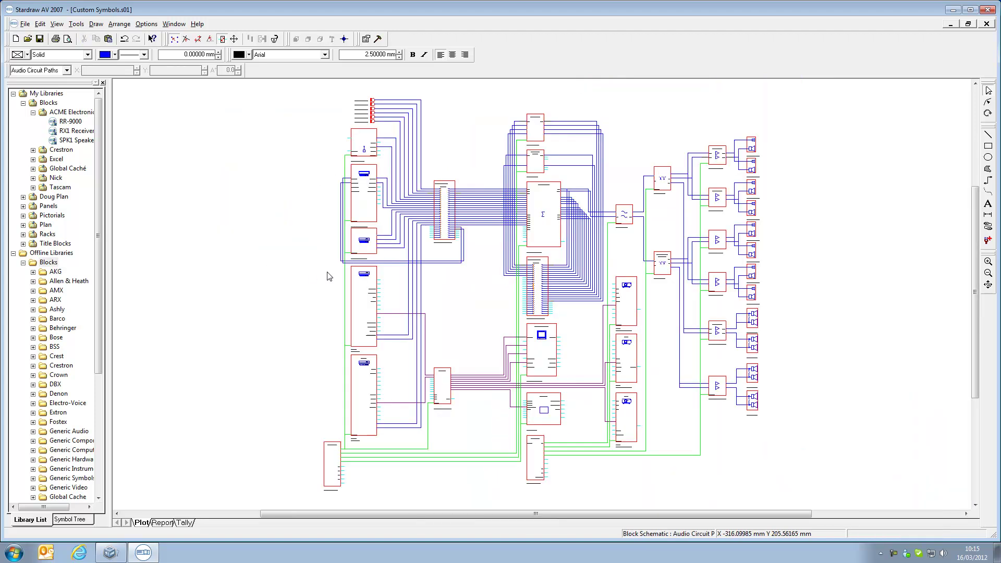
pyautogui.scroll(2, 777, 147)
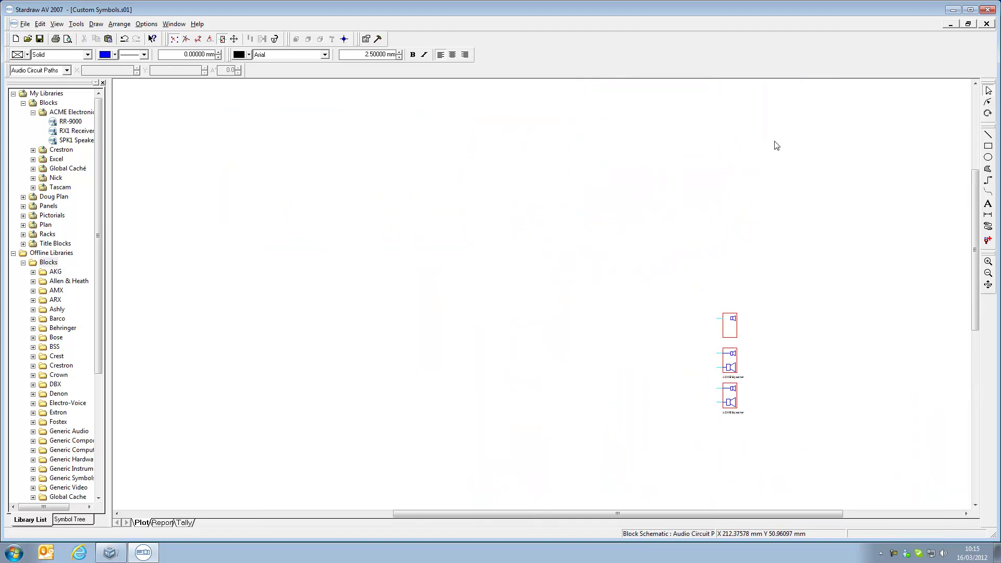
pyautogui.scroll(2, 758, 148)
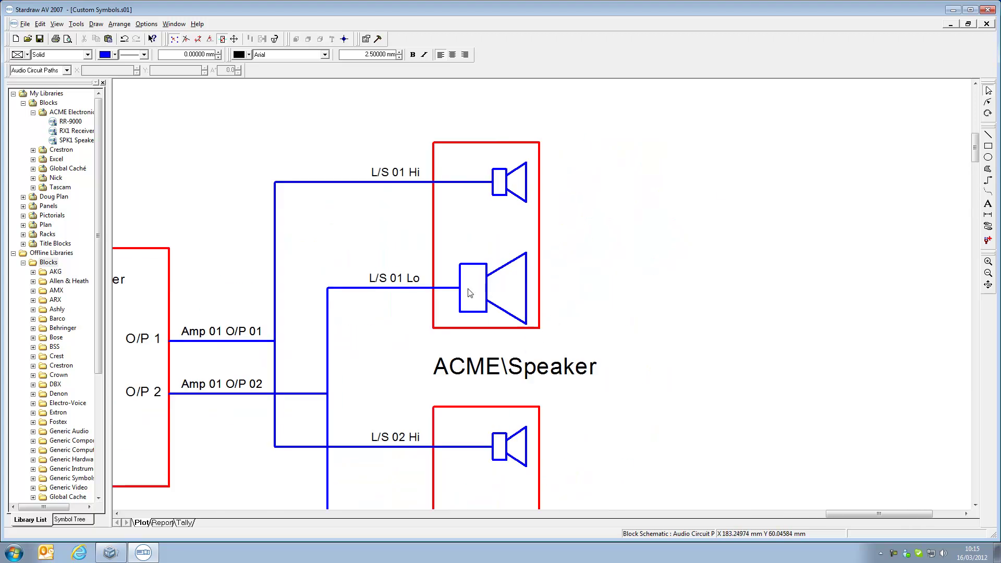
pyautogui.scroll(-2, 632, 252)
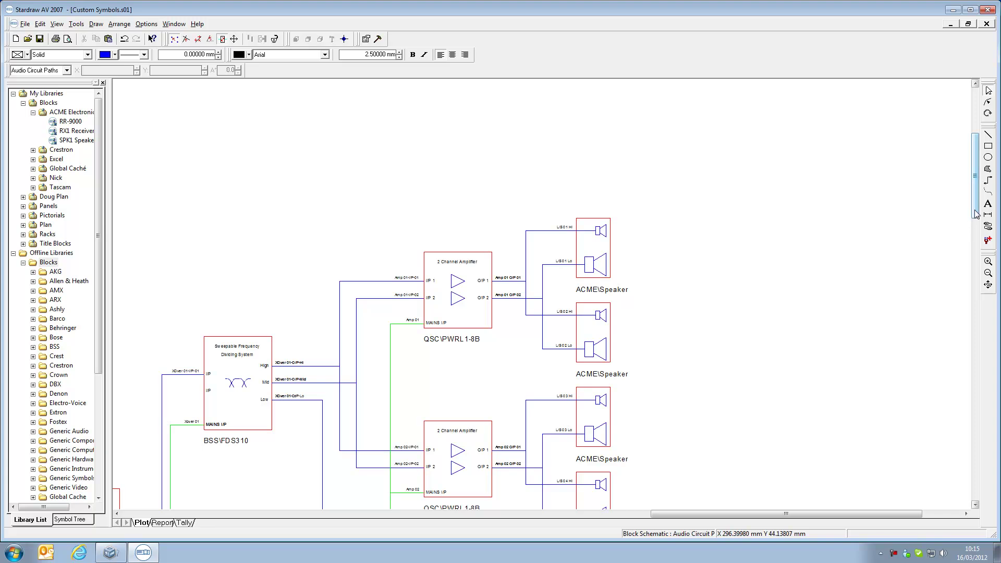
pyautogui.moveTo(976, 216); pyautogui.dragTo(976, 236)
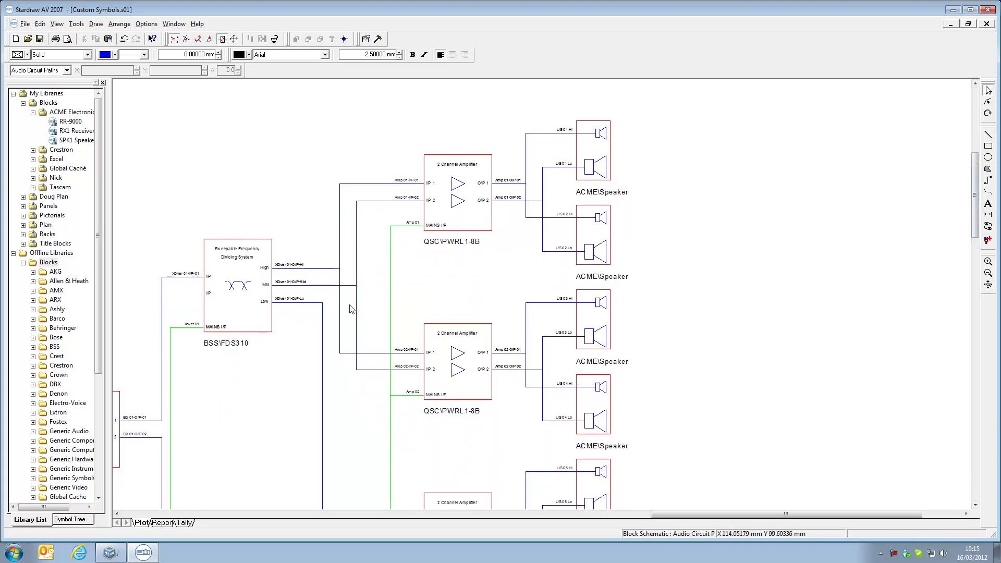
pyautogui.moveTo(684, 515); pyautogui.dragTo(334, 485)
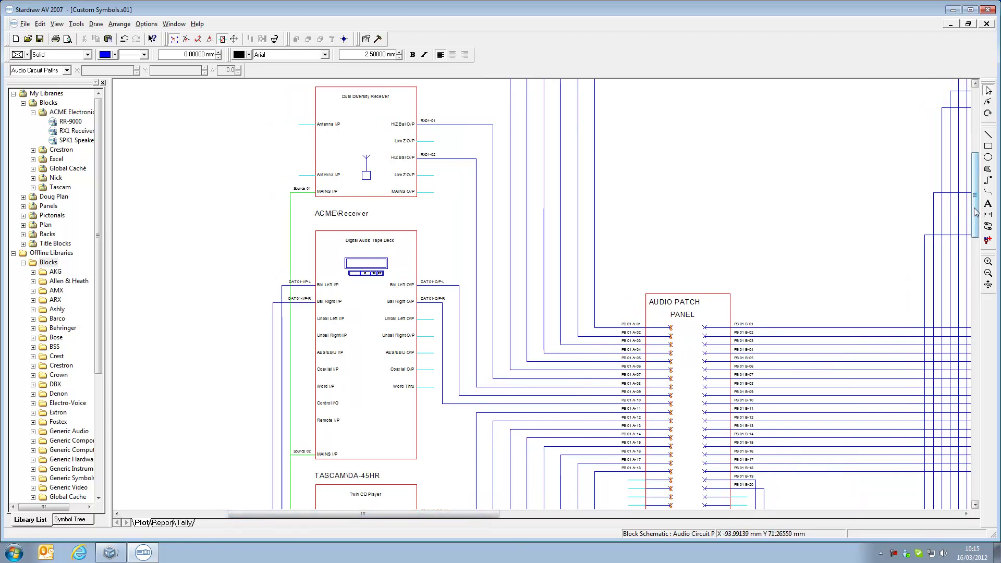
pyautogui.moveTo(975, 214); pyautogui.dragTo(978, 294)
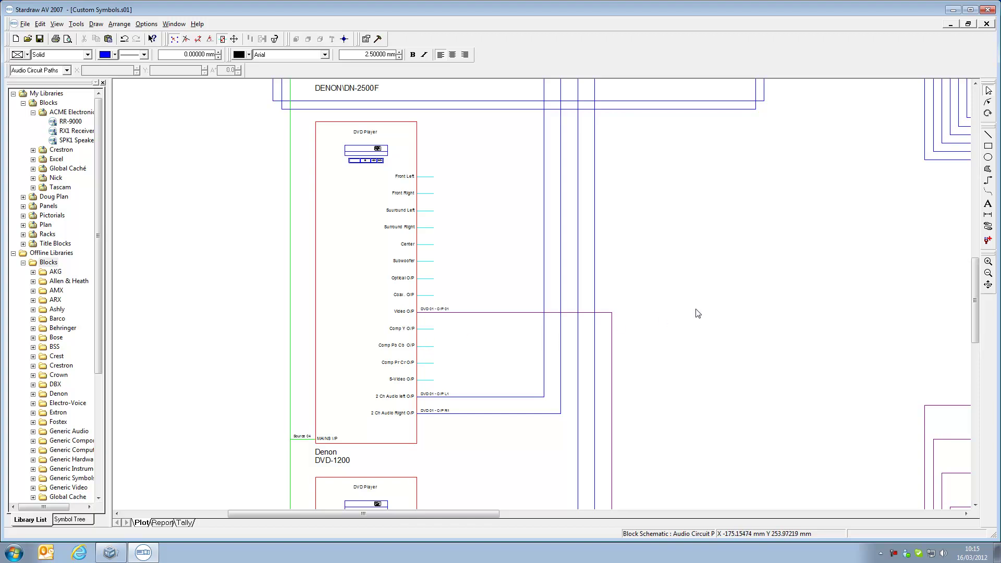
pyautogui.hotkey('ctrl', 'shift', 'w')
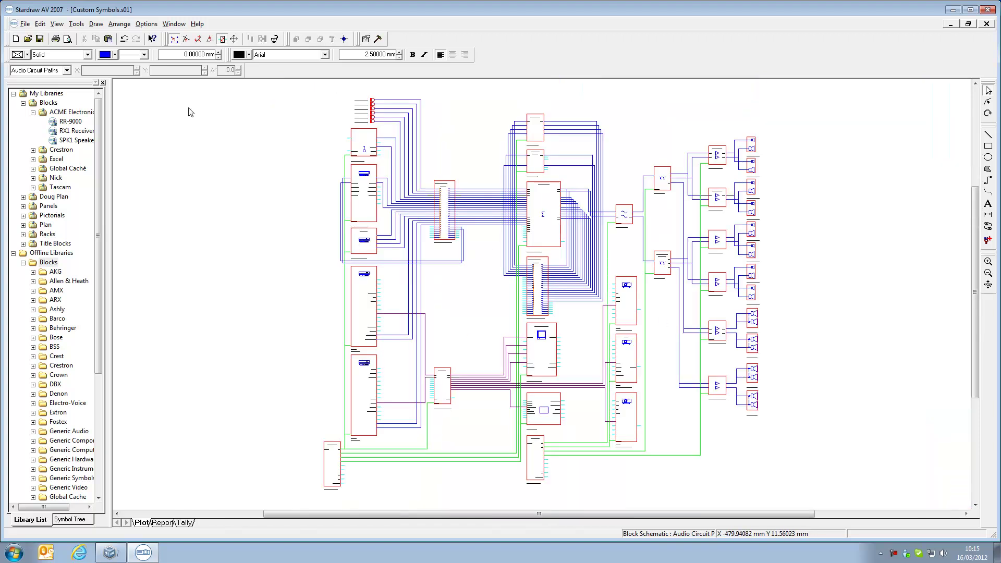
# Save the drawing as Custom Symbols.s01 on the Desktop.
pyautogui.click(25, 26)
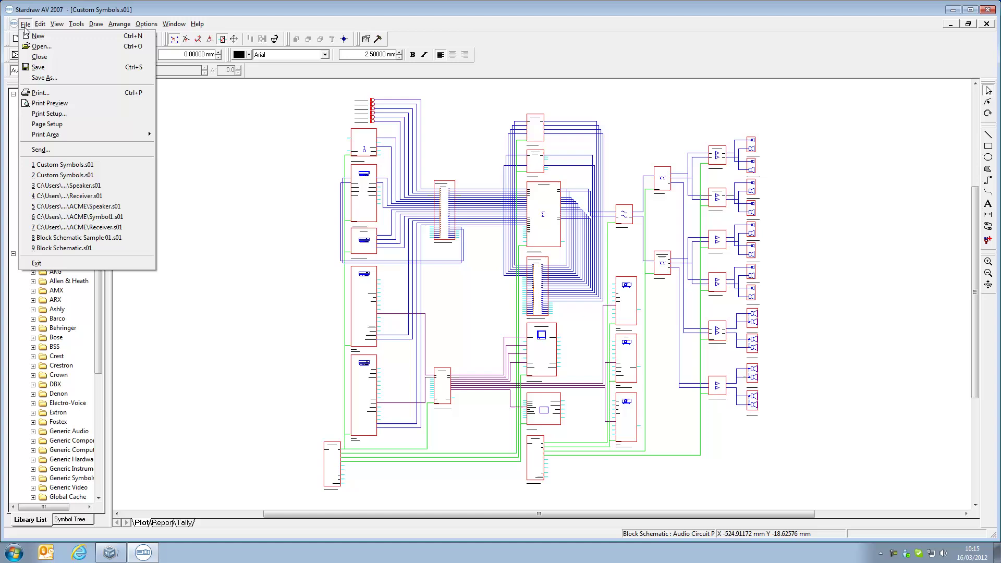
pyautogui.click(44, 77)
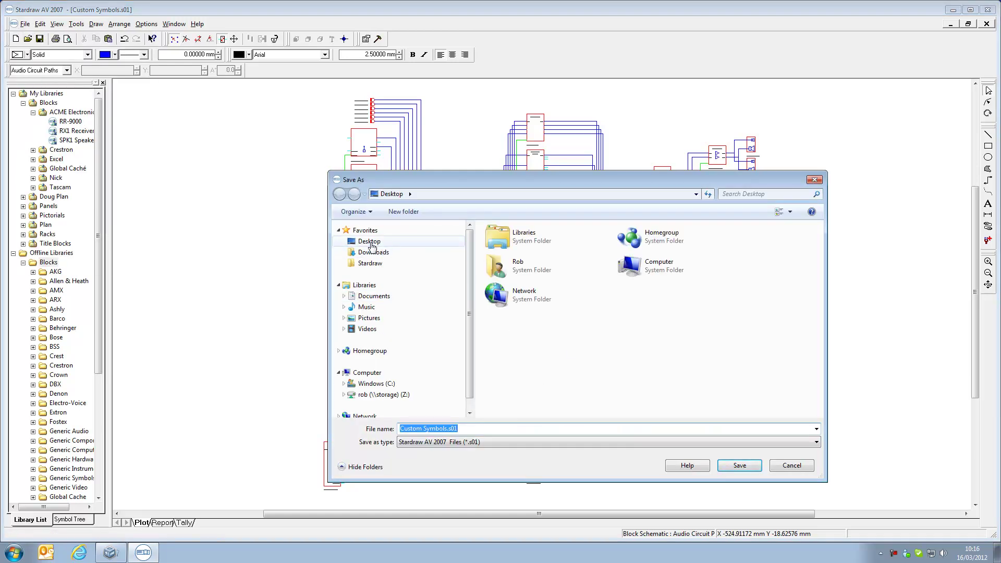
pyautogui.click(371, 243)
pyautogui.click(733, 468)
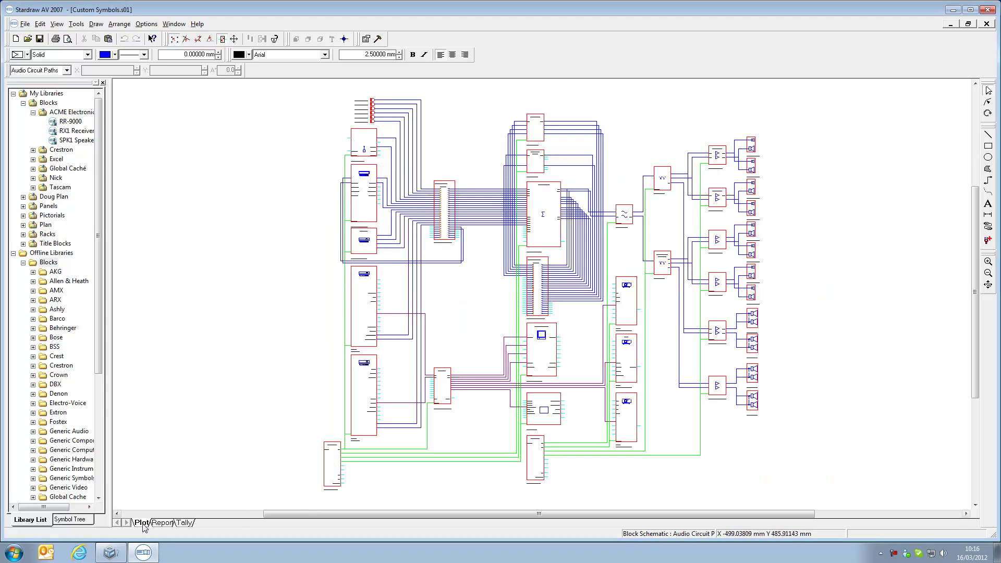
# Exit Stardraw AV 2007 and show the Start Page in the restored Stardraw Design 7 window.
pyautogui.click(988, 24)
pyautogui.click(953, 10)
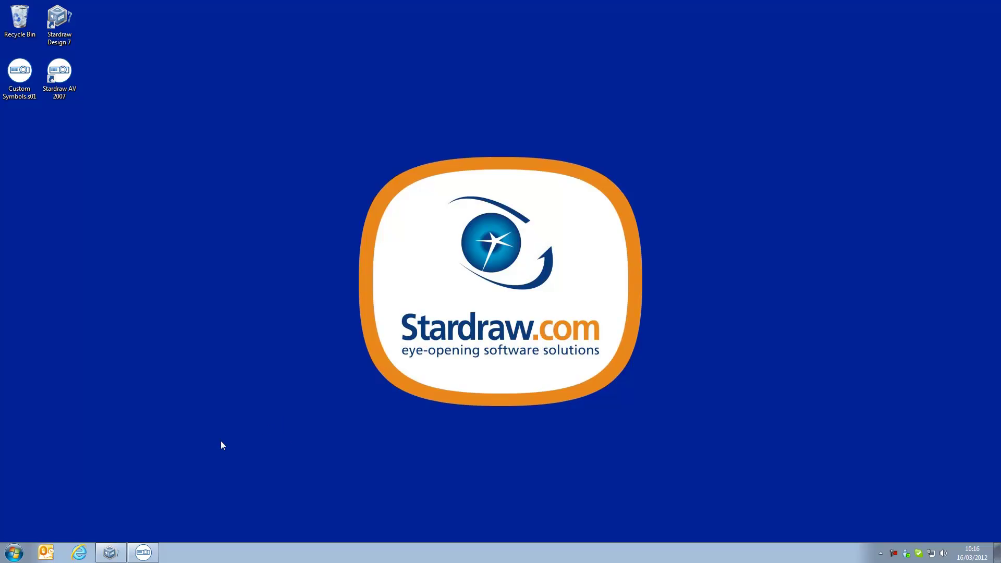
pyautogui.click(111, 553)
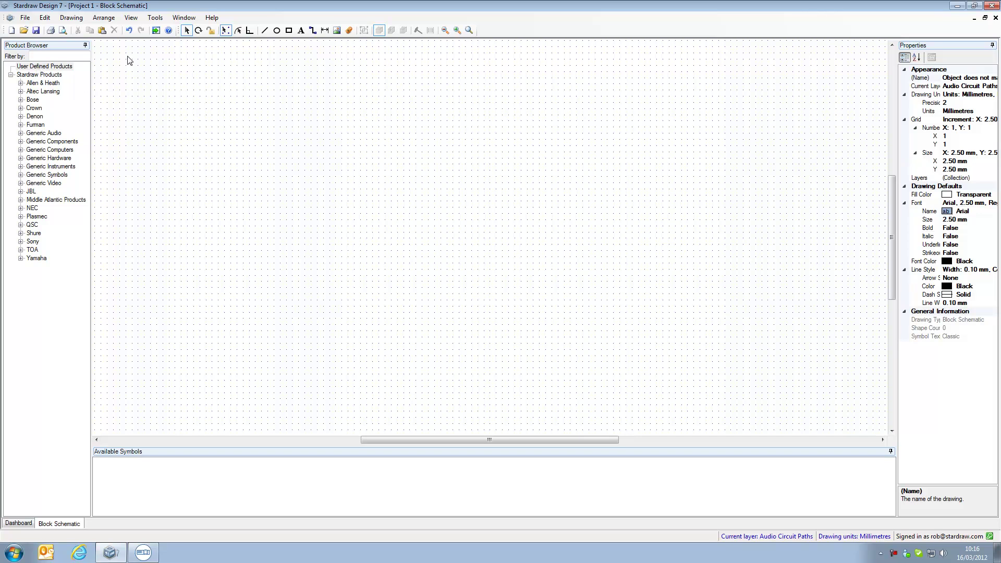
pyautogui.click(155, 30)
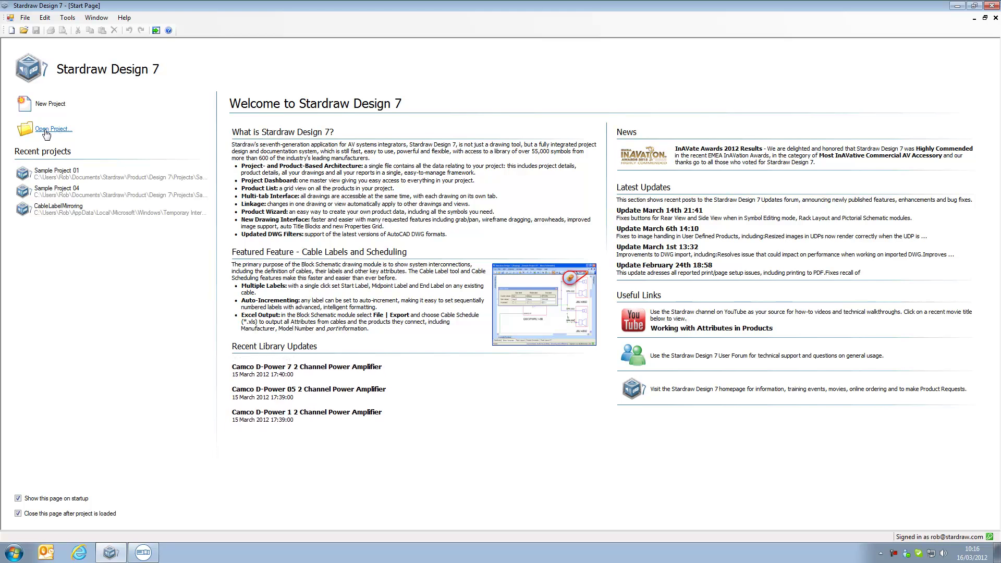
# Open Custom Symbols.s01 from the Desktop using the Stardraw AV 2007 Files (*.s01) filter.
pyautogui.click(47, 134)
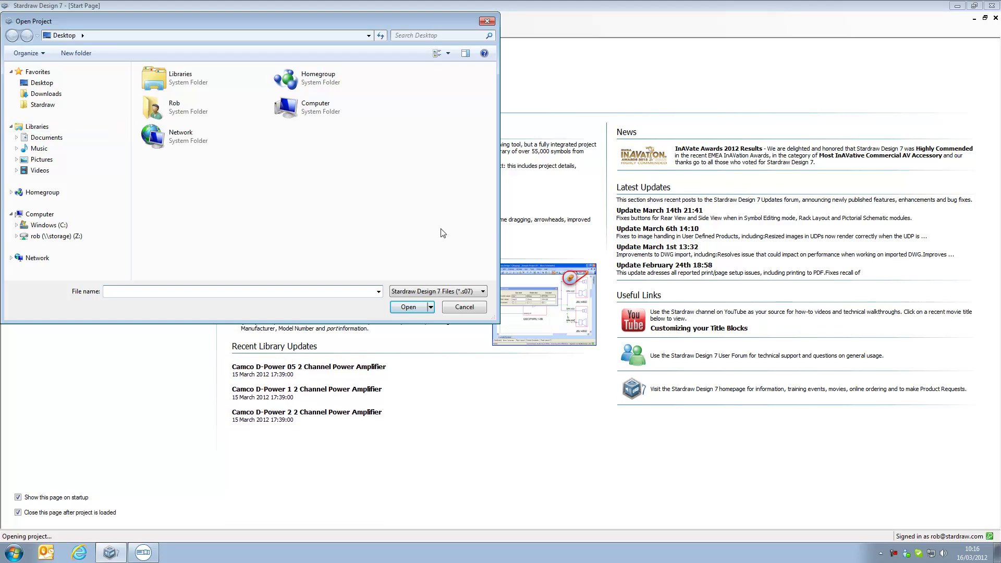
pyautogui.click(483, 291)
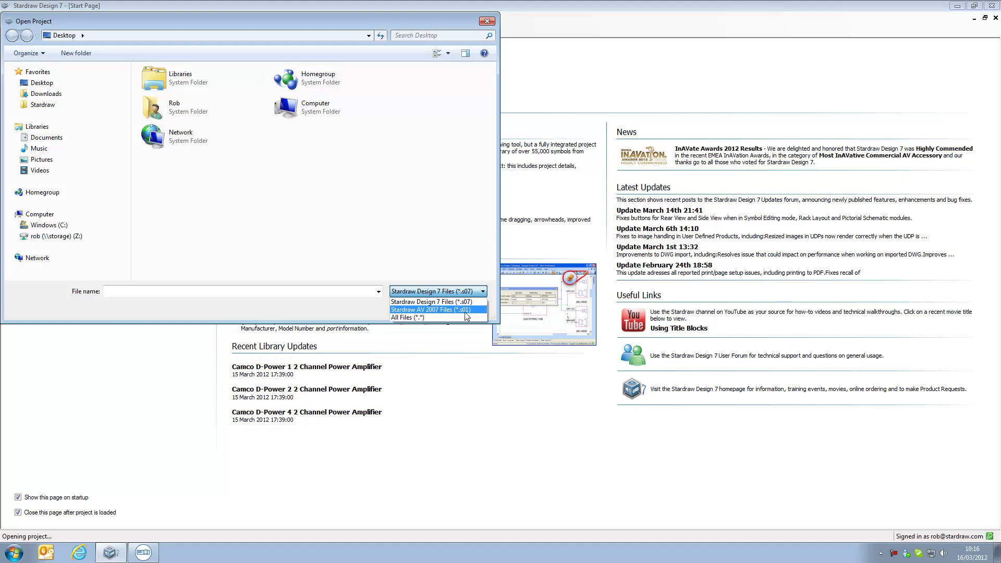
pyautogui.click(468, 312)
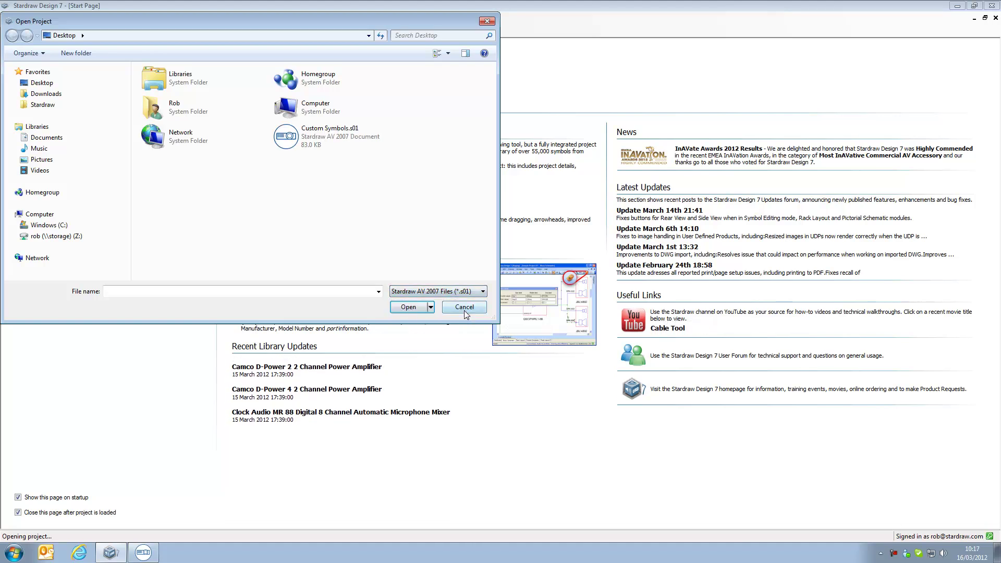
pyautogui.click(319, 140)
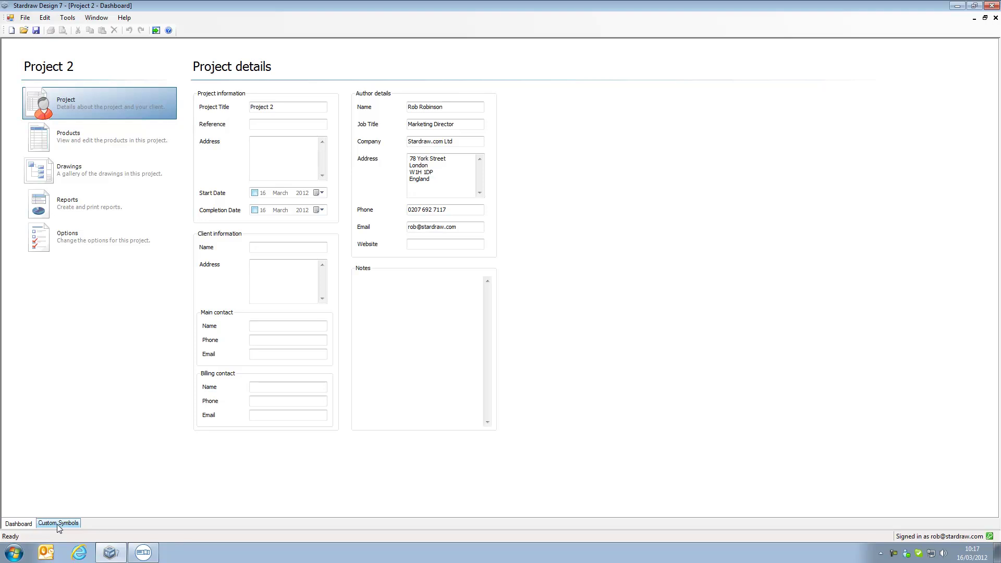
# Switch to the Custom Symbols drawing tab and zoom in and out over the schematic.
pyautogui.click(57, 524)
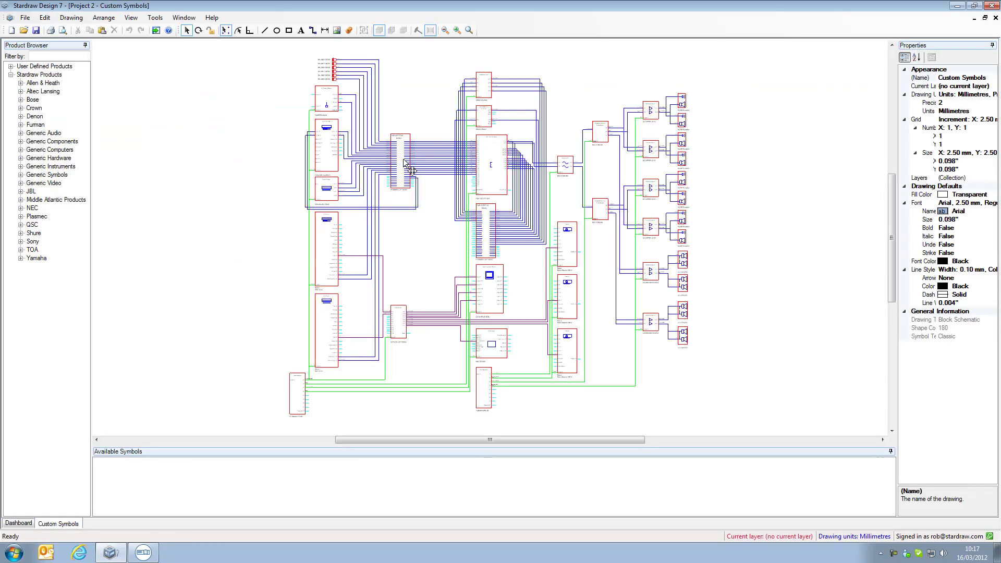
pyautogui.scroll(1, 299, 81)
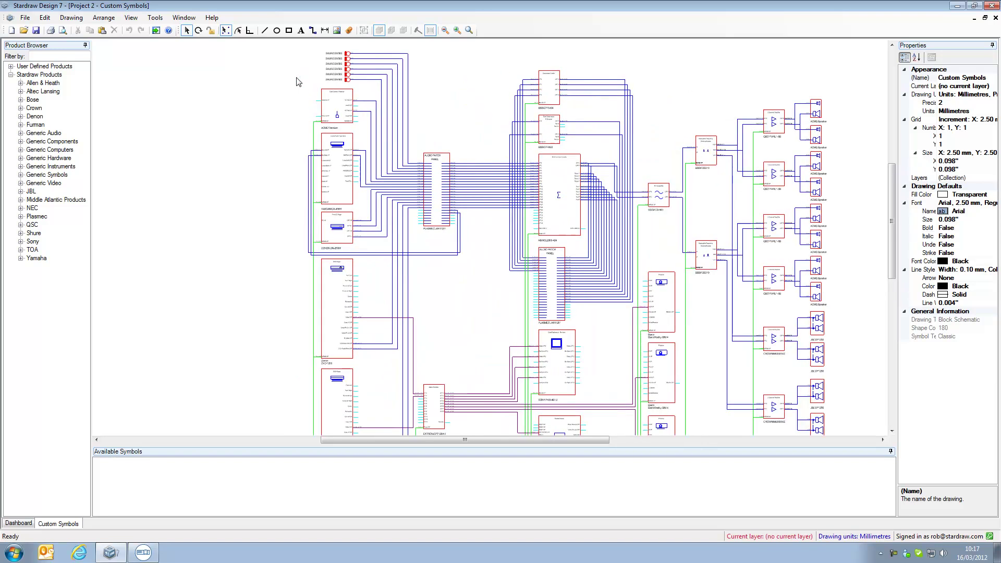
pyautogui.scroll(3, 299, 81)
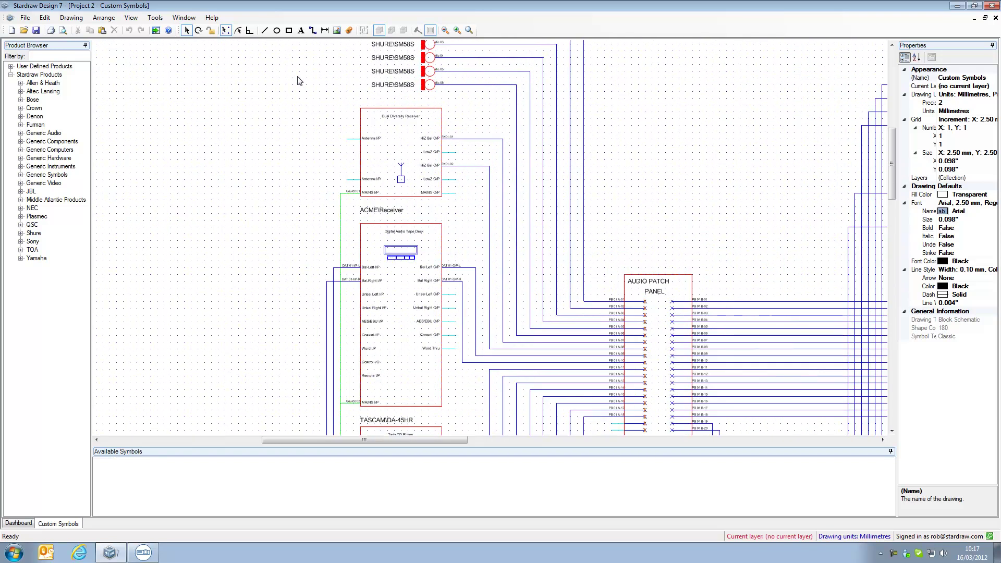
pyautogui.scroll(-2, 299, 87)
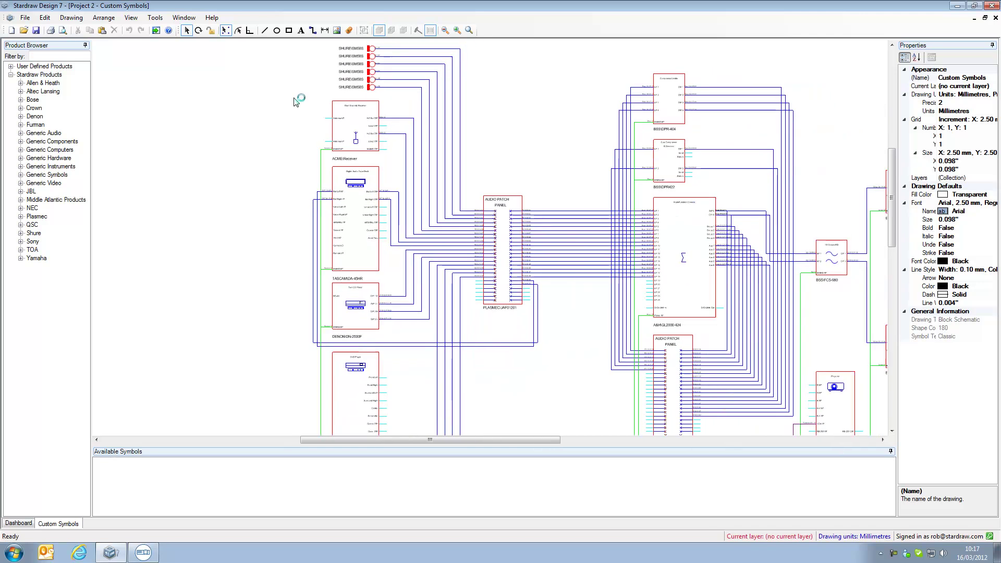
# Expand User Defined Products and its Barco, BSS, Extron and Tascam folders.
pyautogui.click(11, 66)
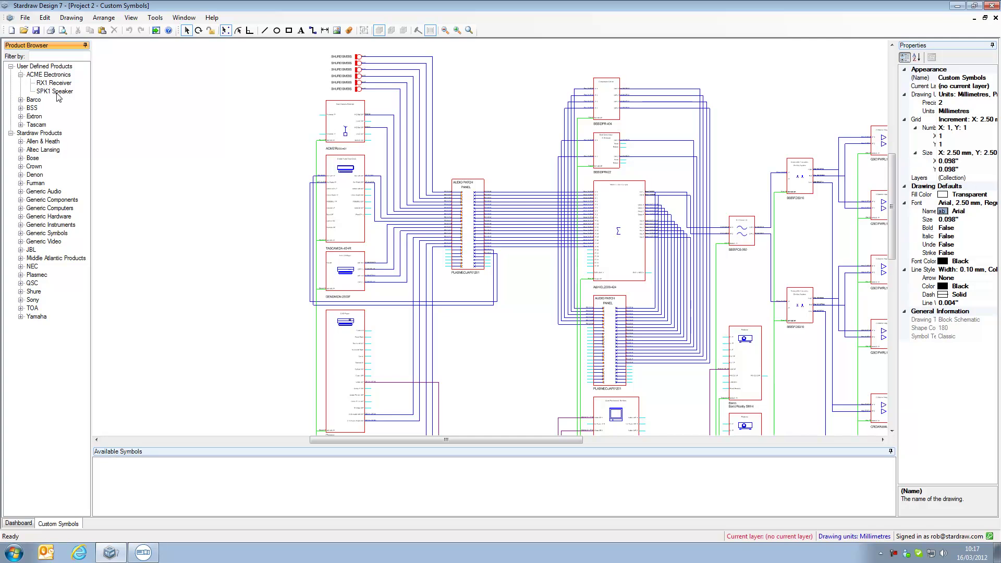
pyautogui.click(20, 99)
pyautogui.click(20, 117)
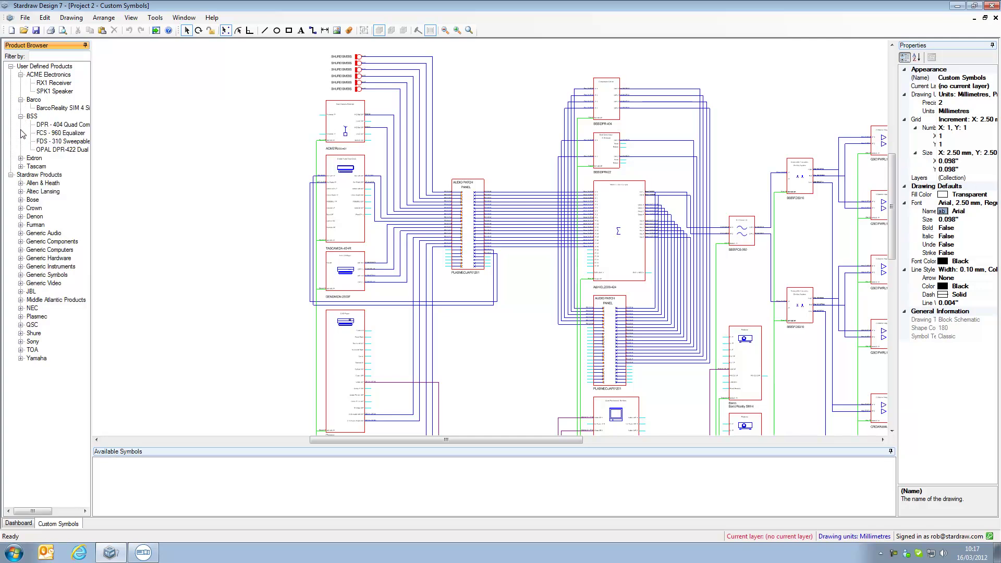
pyautogui.click(20, 158)
pyautogui.click(21, 175)
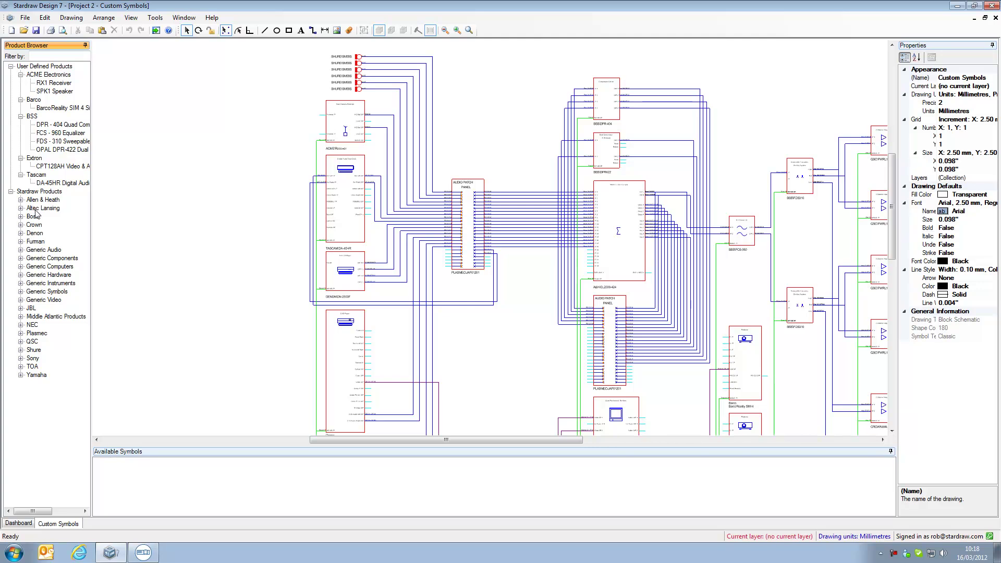
# Place another SPK1 Speaker beside the top-right ACME speakers and deselect it.
pyautogui.moveTo(416, 440); pyautogui.dragTo(551, 451)
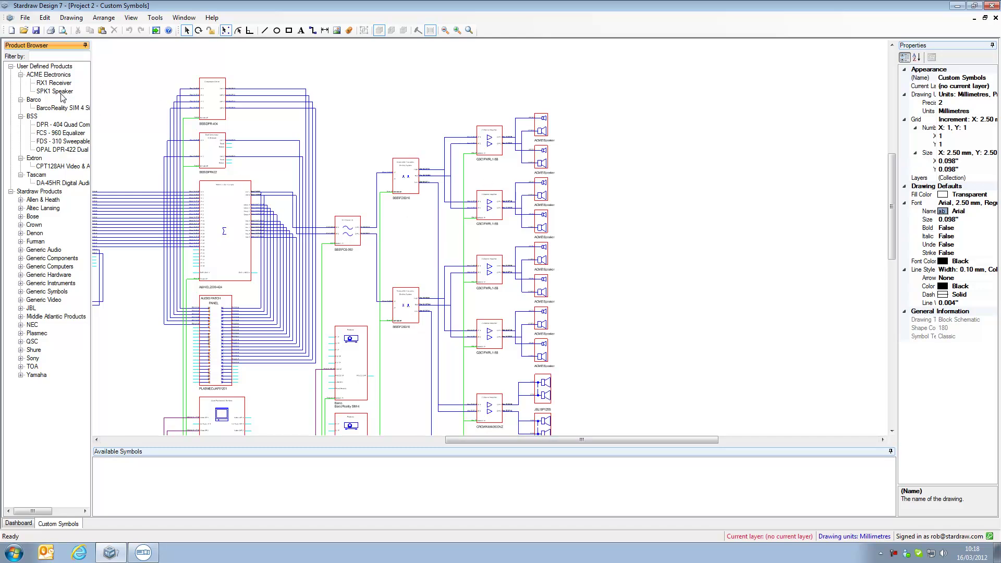
pyautogui.moveTo(56, 95); pyautogui.dragTo(578, 135)
pyautogui.click(601, 139)
pyautogui.scroll(3, 607, 131)
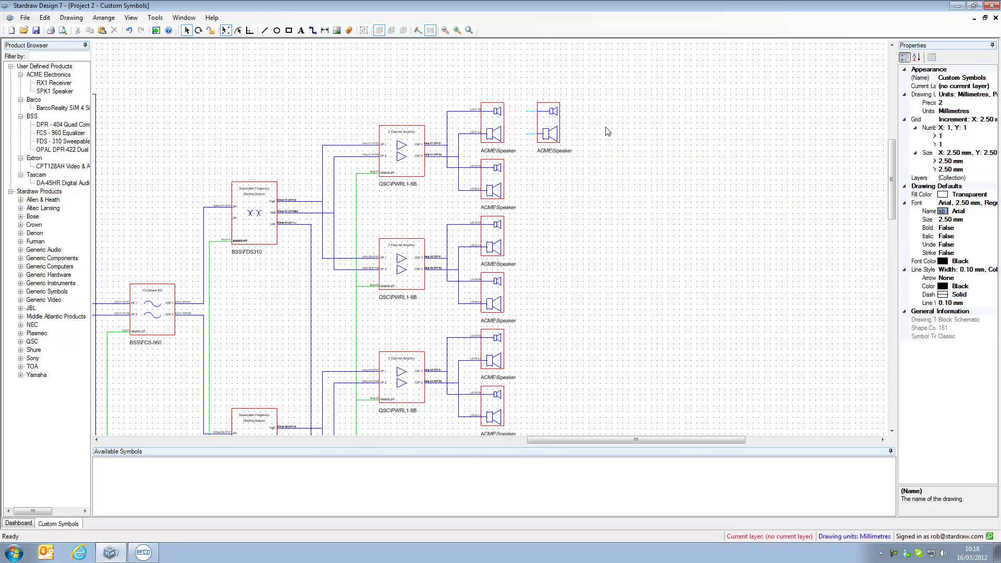
pyautogui.scroll(-3, 608, 131)
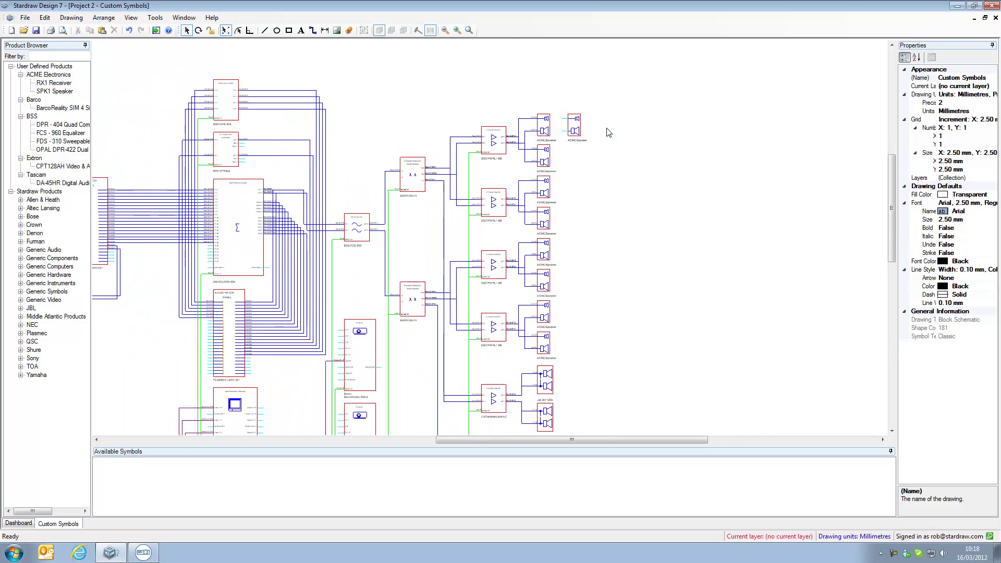
pyautogui.scroll(-2, 608, 132)
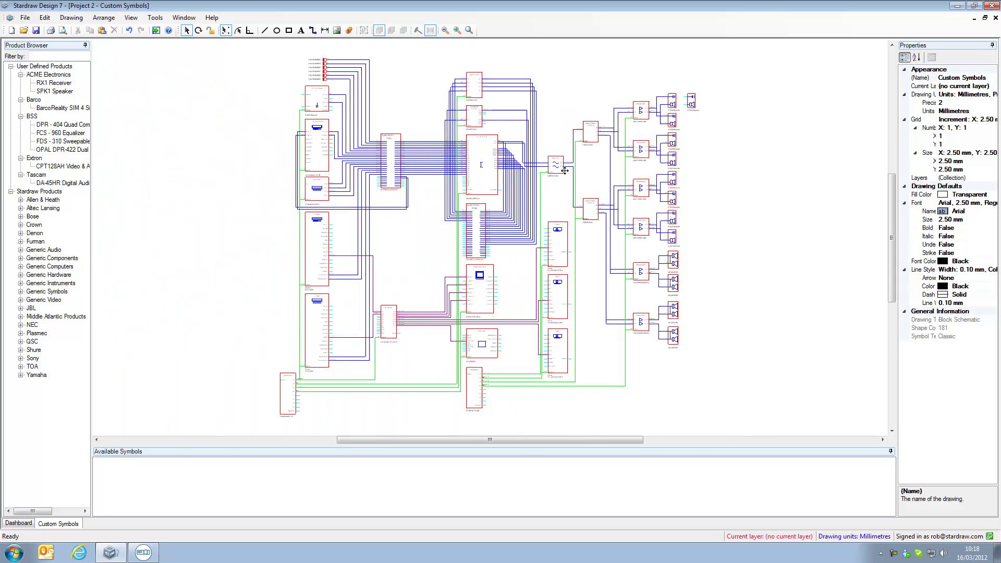